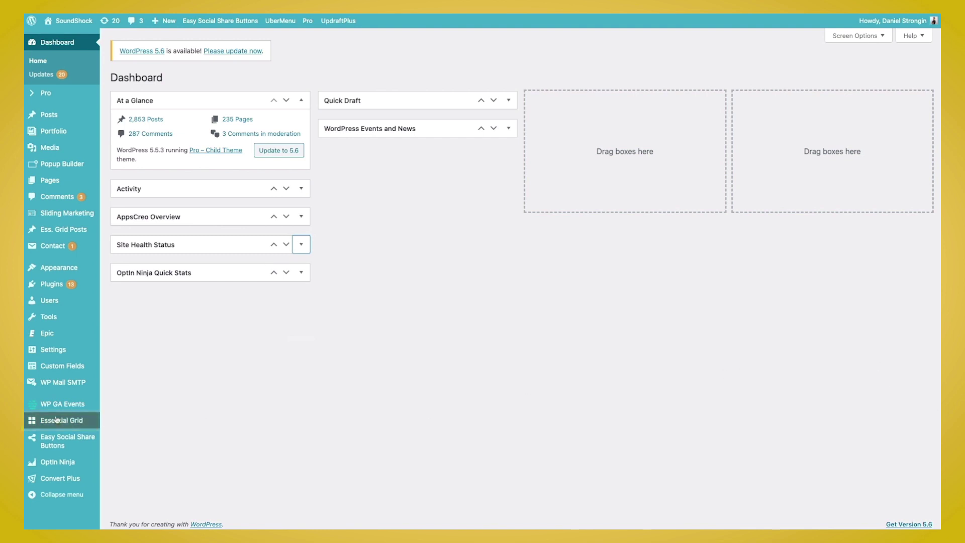
- Go to the Essential Grid overview page and create an empty grid
{"action": "mouse_move", "coordinate": [73, 421]}
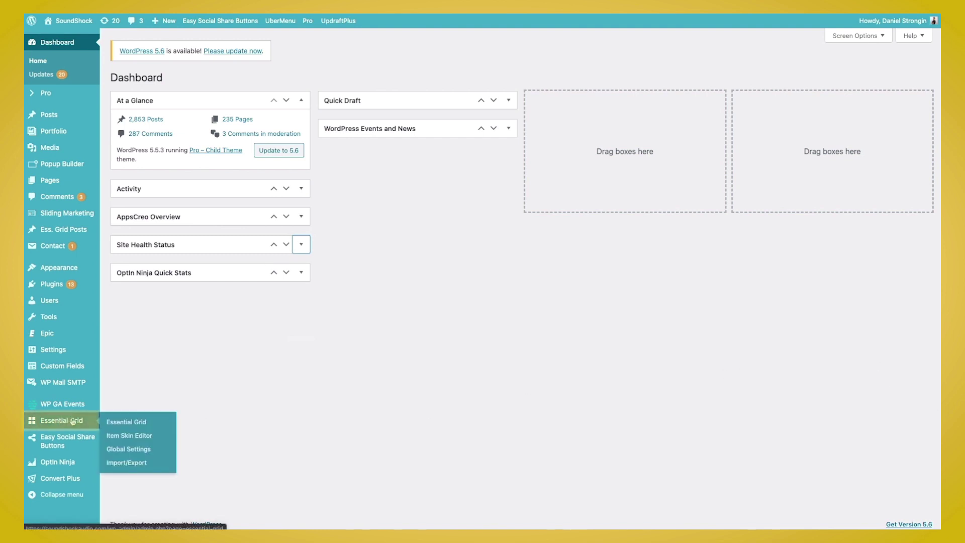
{"action": "left_click", "coordinate": [144, 424]}
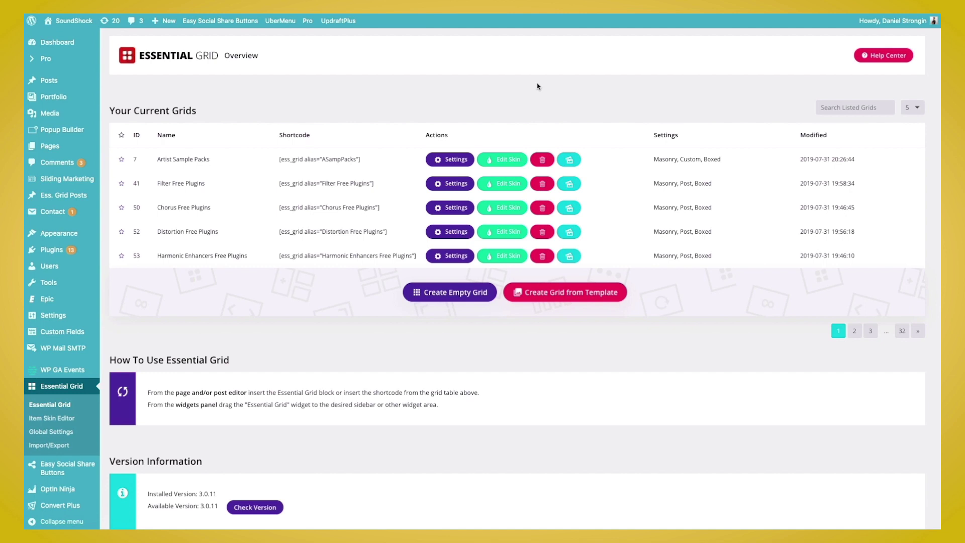
{"action": "left_click", "coordinate": [459, 300]}
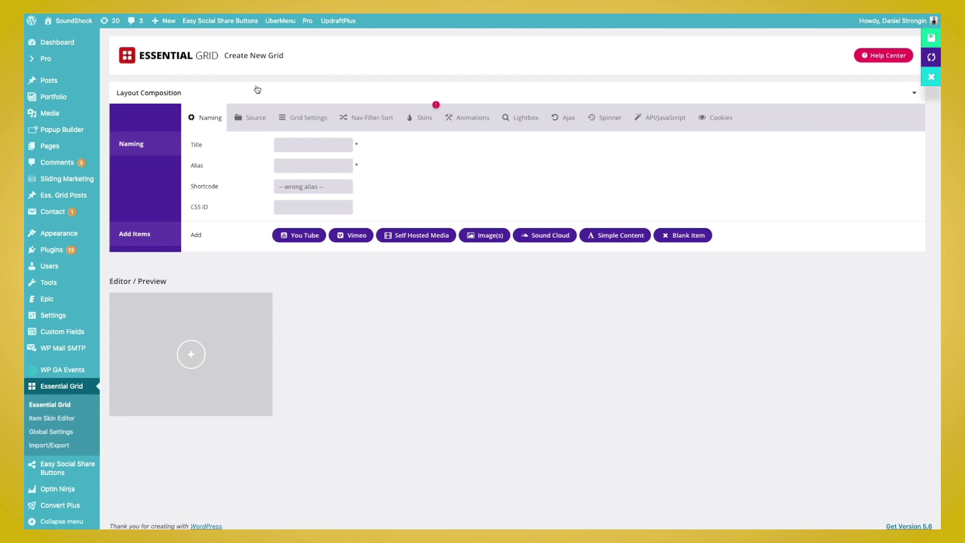
- Title the grid 'Music Industry' with alias 'MI1', copy its shortcode, then show the Source settings
{"action": "left_click", "coordinate": [307, 147]}
{"action": "type", "text": "Mus"}
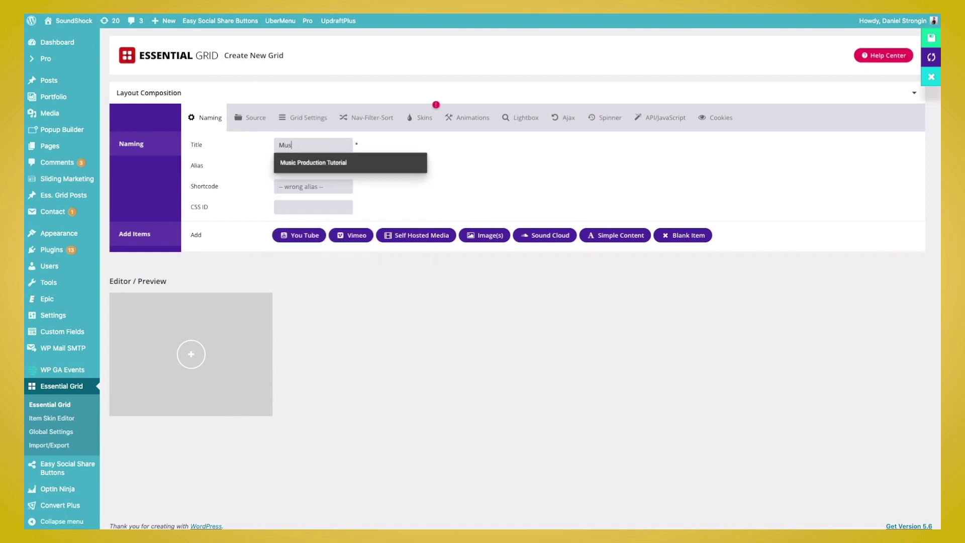
{"action": "type", "text": "ic IndustryMI"}
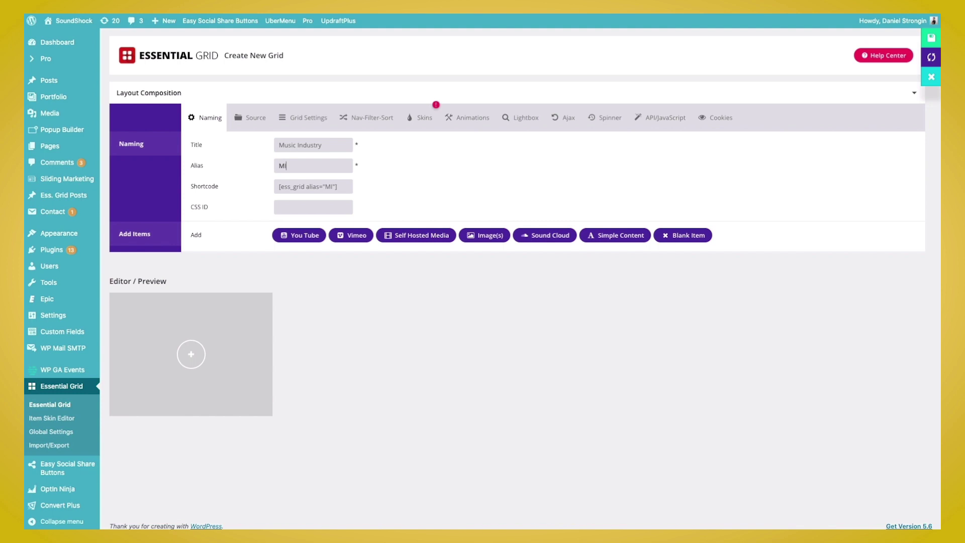
{"action": "type", "text": "1"}
{"action": "left_click_drag", "start_coordinate": [280, 187], "coordinate": [342, 188]}
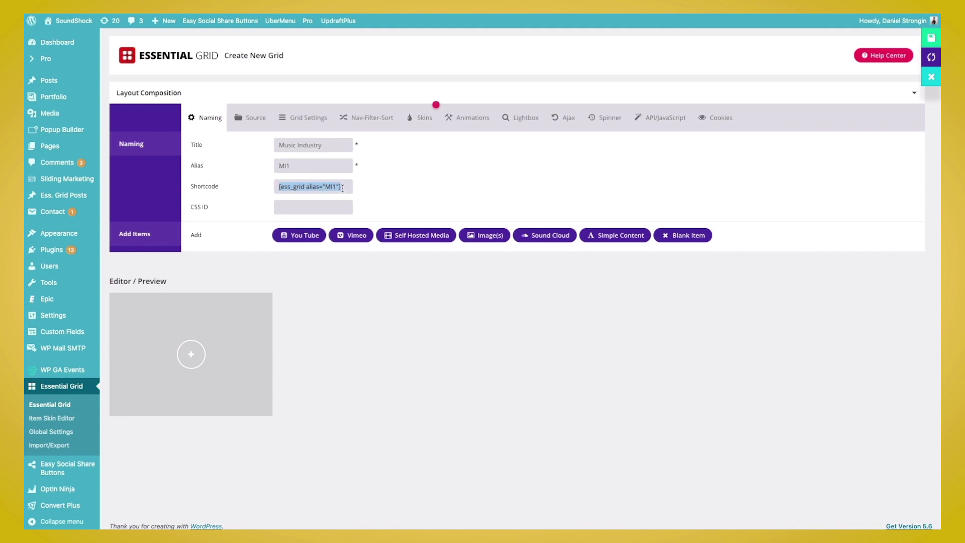
{"action": "left_click", "coordinate": [463, 81]}
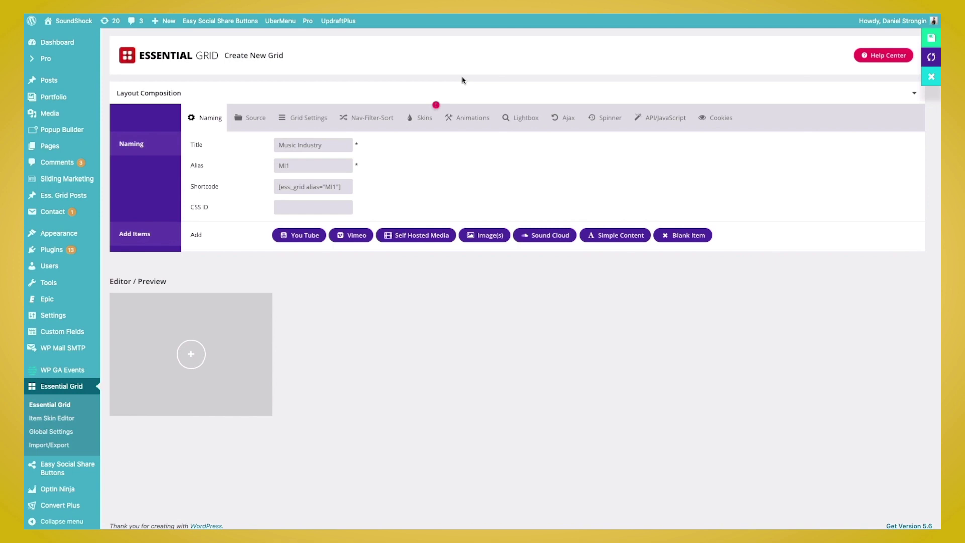
{"action": "left_click", "coordinate": [259, 120]}
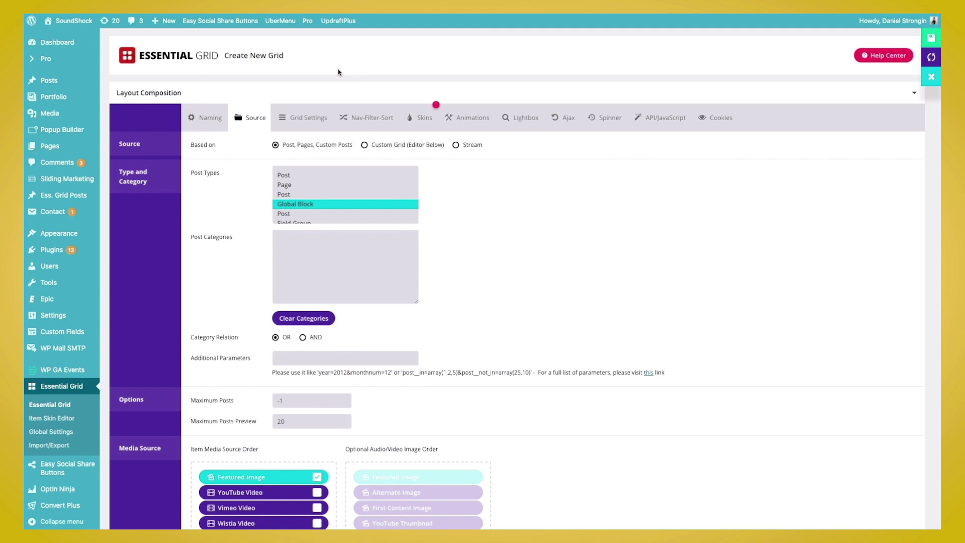
- Base the grid on Custom Grid (Editor Below) and scroll down to the Editor / Preview area
{"action": "left_click", "coordinate": [365, 146]}
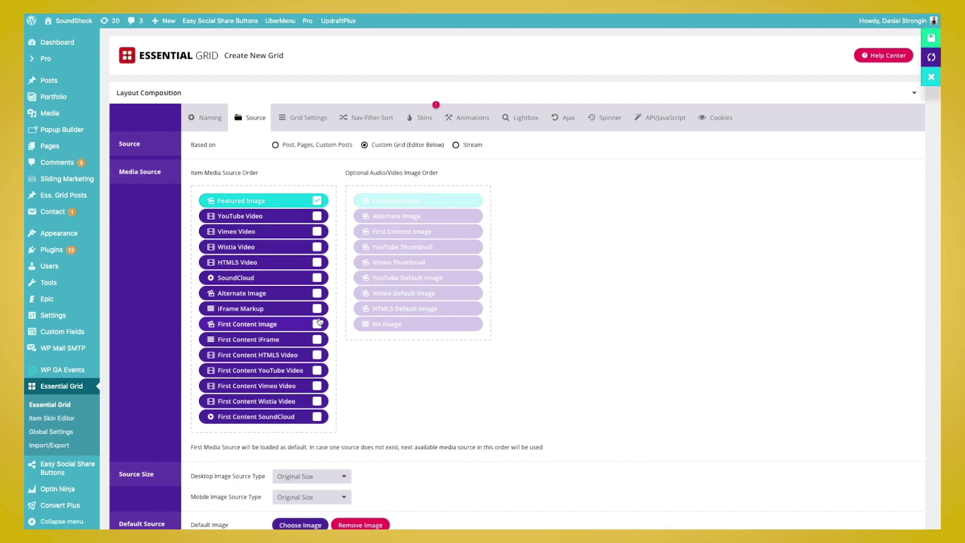
{"action": "scroll", "coordinate": [387, 356], "scroll_direction": "down", "scroll_amount": 1}
{"action": "scroll", "coordinate": [388, 358], "scroll_direction": "down", "scroll_amount": 3}
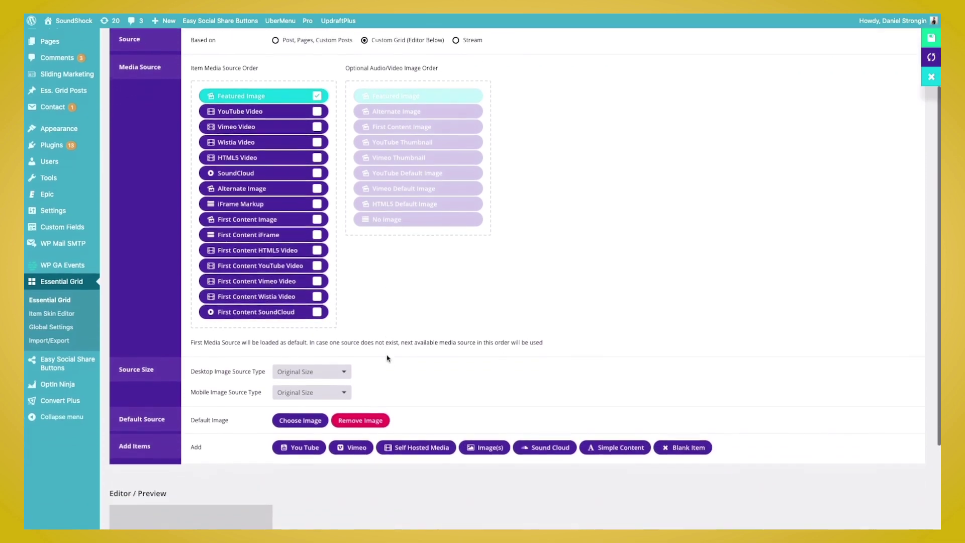
{"action": "scroll", "coordinate": [388, 361], "scroll_direction": "down", "scroll_amount": 1}
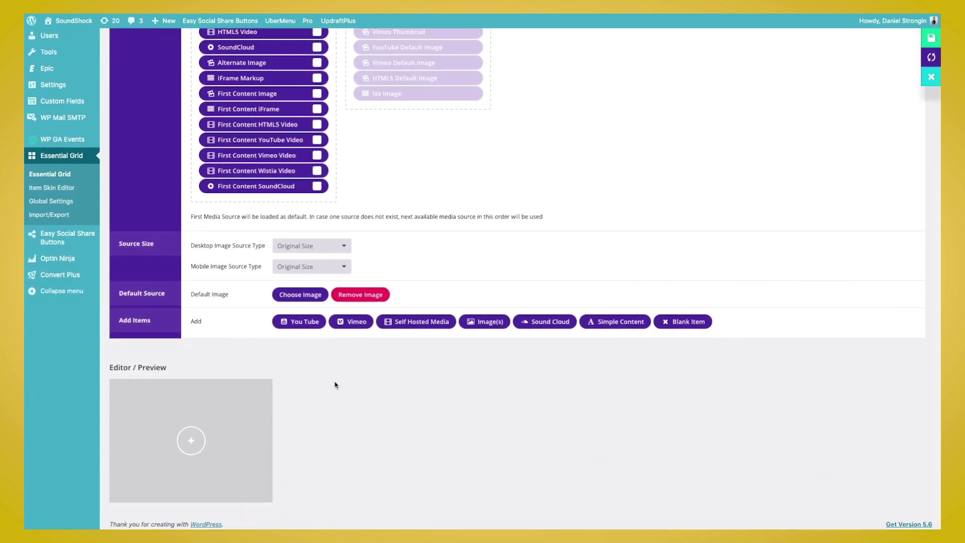
{"action": "mouse_move", "coordinate": [195, 425]}
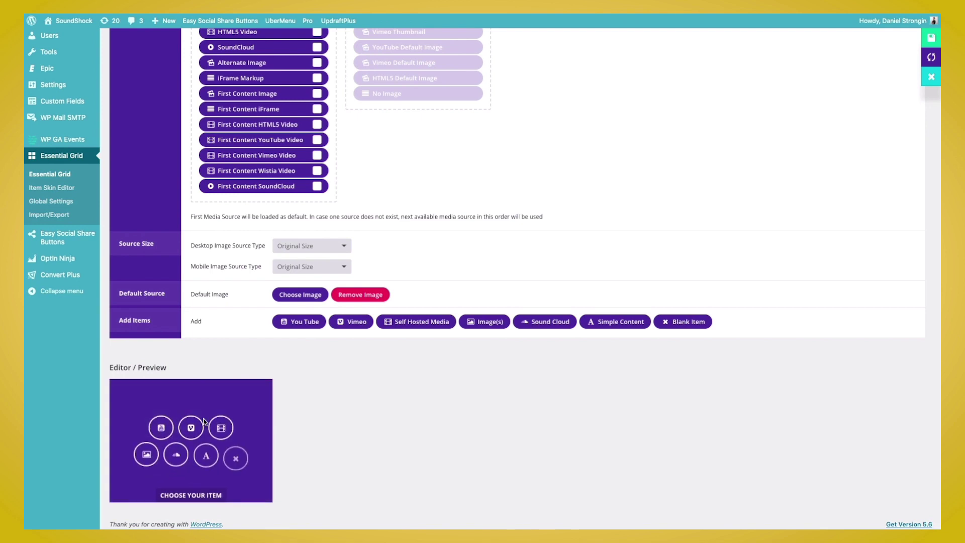
- Bulk-add the Media Library music photos, boombox through saxophone, to the grid
{"action": "left_click", "coordinate": [145, 456]}
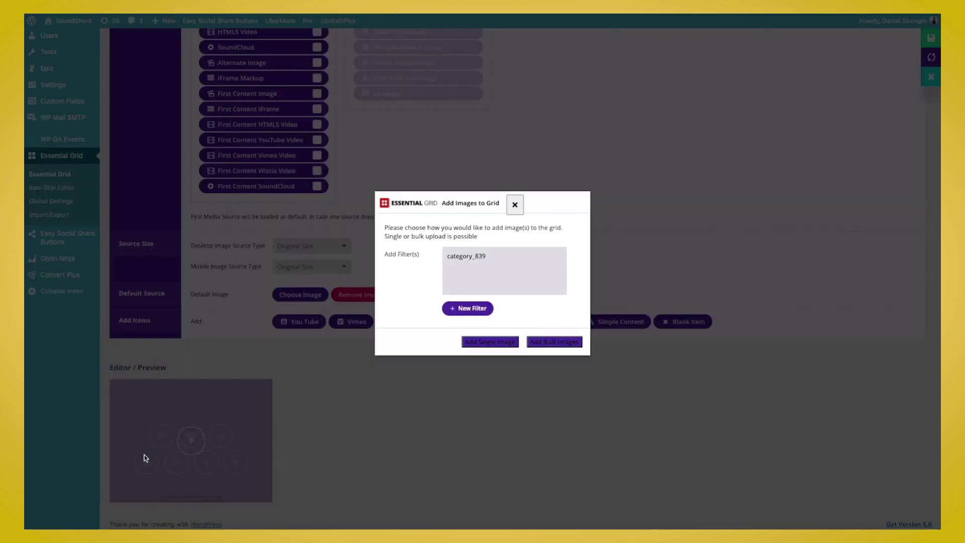
{"action": "left_click", "coordinate": [554, 343]}
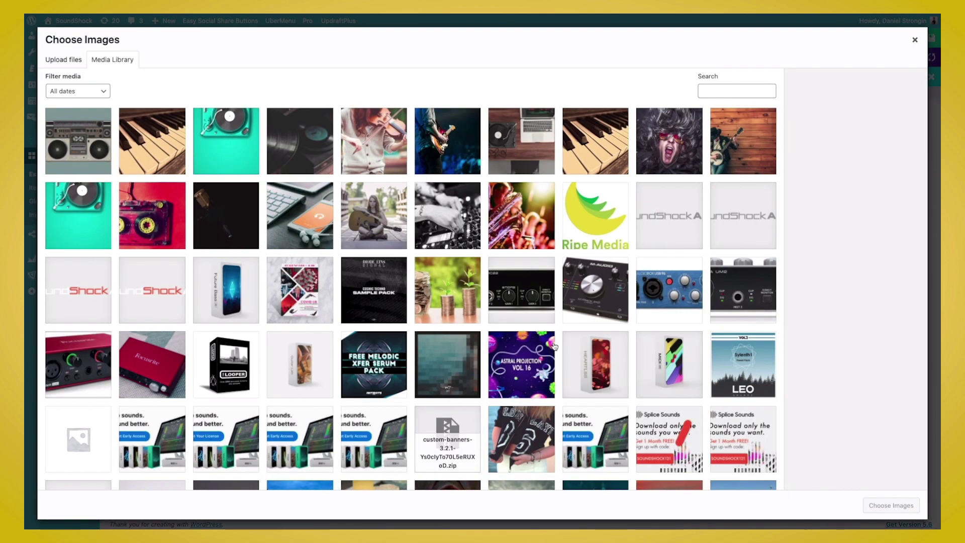
{"action": "left_click", "coordinate": [87, 145]}
{"action": "left_click", "coordinate": [524, 220], "text": "shift"}
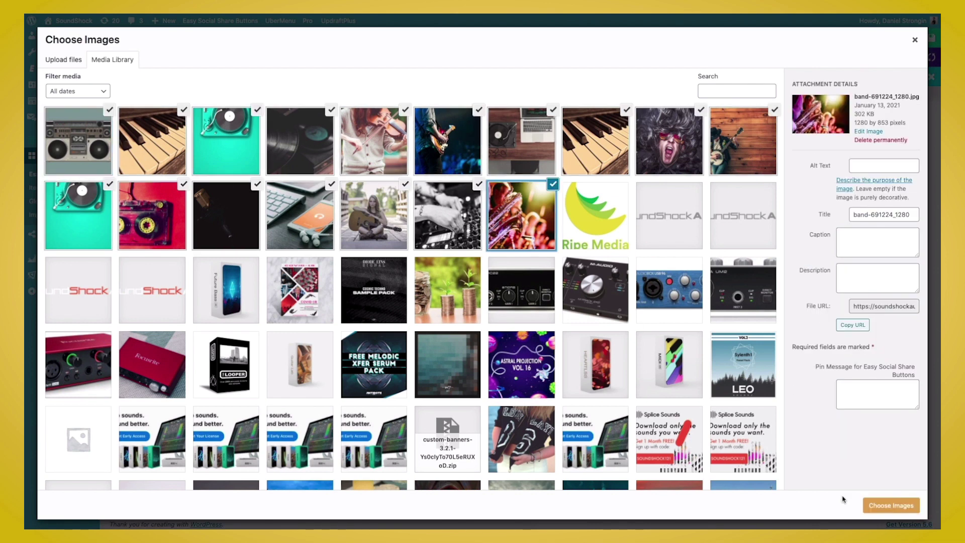
{"action": "left_click", "coordinate": [880, 512]}
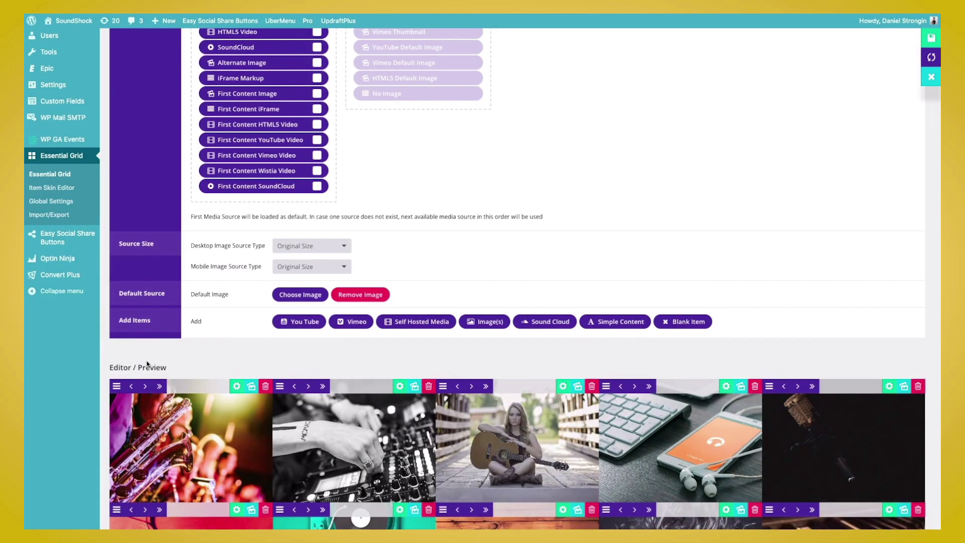
- Move the saxophone tile down into the second row so the DJ mixer photo comes first
{"action": "scroll", "coordinate": [108, 373], "scroll_direction": "down", "scroll_amount": 2}
{"action": "scroll", "coordinate": [108, 373], "scroll_direction": "down", "scroll_amount": 5}
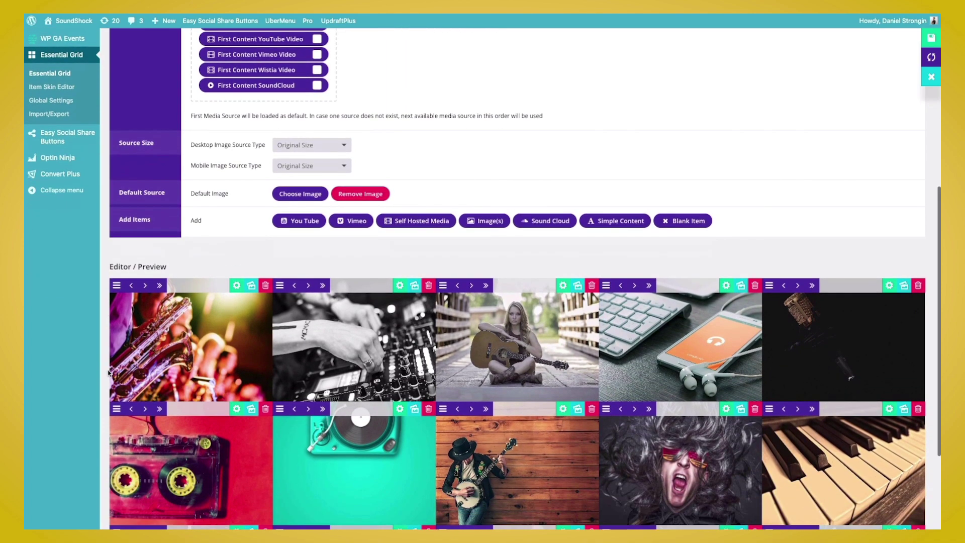
{"action": "scroll", "coordinate": [113, 373], "scroll_direction": "down", "scroll_amount": 2}
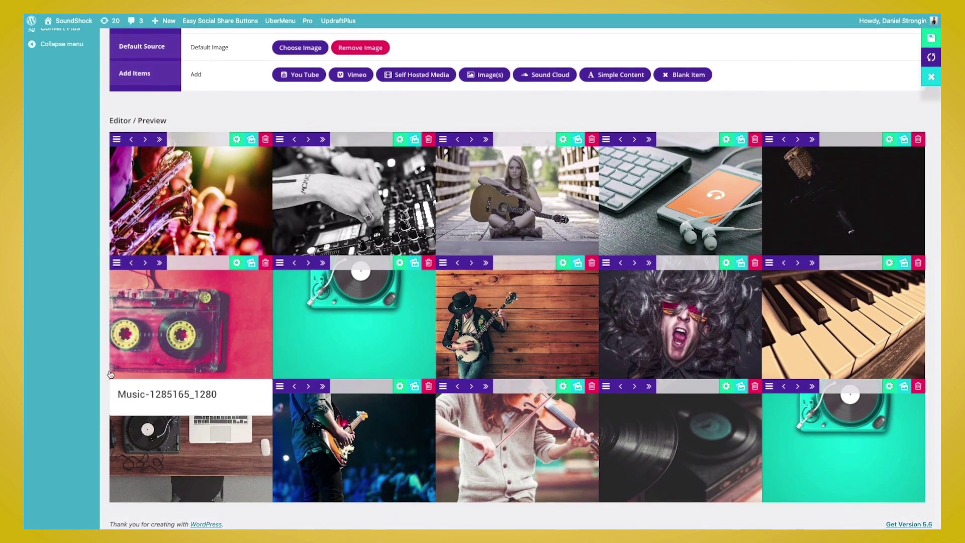
{"action": "scroll", "coordinate": [114, 373], "scroll_direction": "up", "scroll_amount": 2}
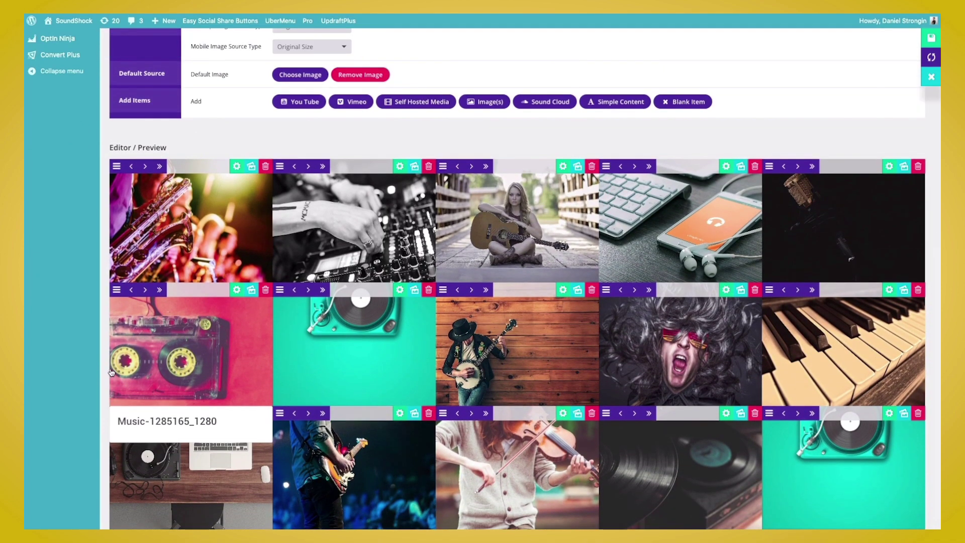
{"action": "left_click", "coordinate": [146, 167]}
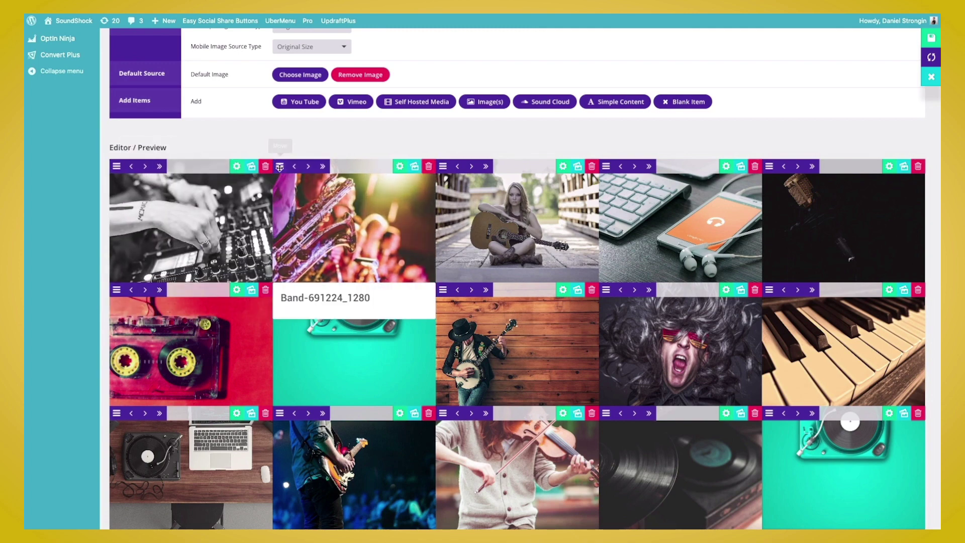
{"action": "left_click_drag", "start_coordinate": [282, 167], "coordinate": [498, 317]}
{"action": "left_click", "coordinate": [323, 262]}
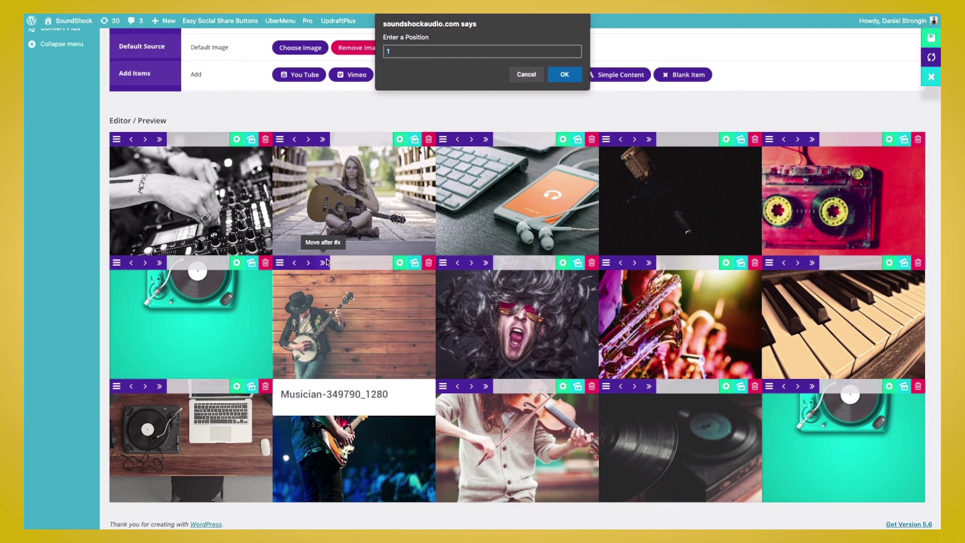
{"action": "left_click", "coordinate": [527, 75]}
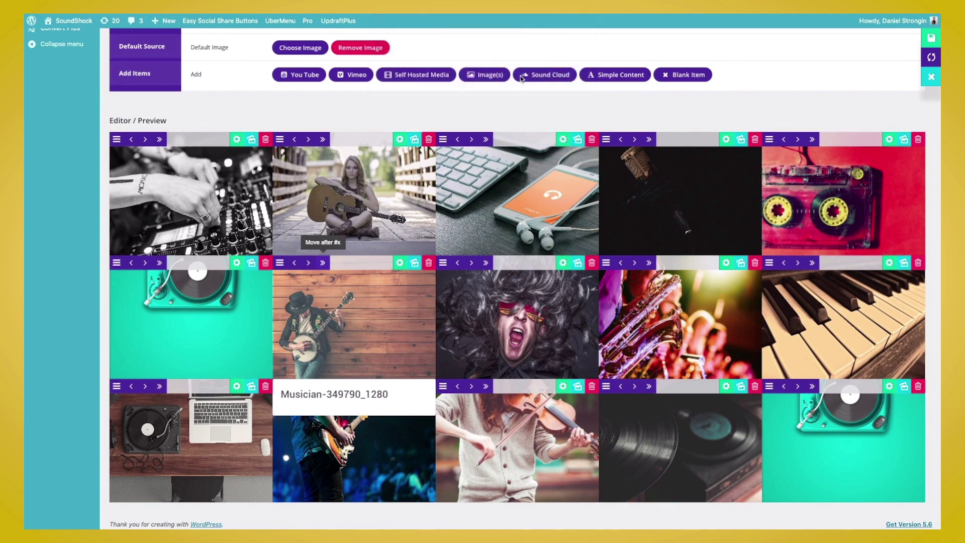
{"action": "scroll", "coordinate": [415, 131], "scroll_direction": "up", "scroll_amount": 3}
- Save the grid from the Grid Settings tab, which shows the Fullwidth layout
{"action": "scroll", "coordinate": [415, 135], "scroll_direction": "up", "scroll_amount": 10}
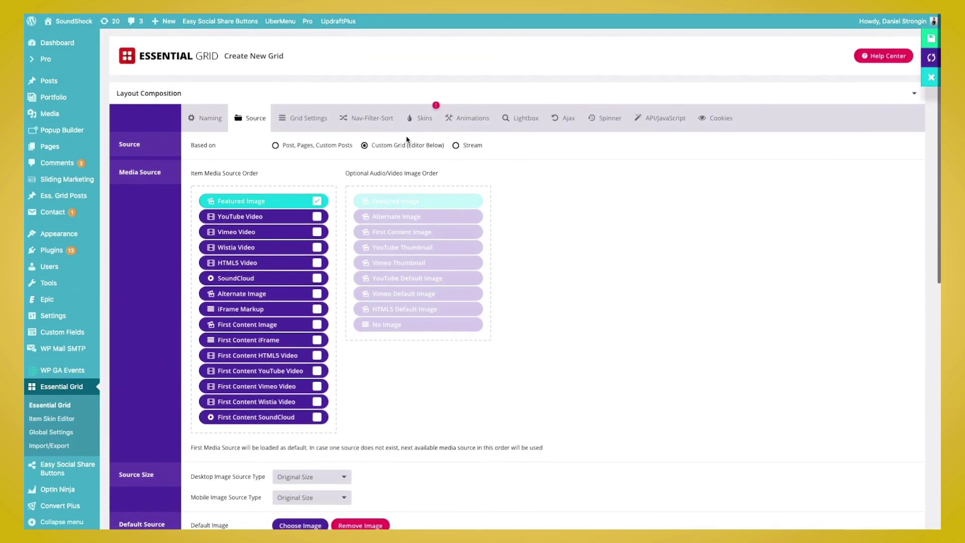
{"action": "left_click", "coordinate": [309, 120]}
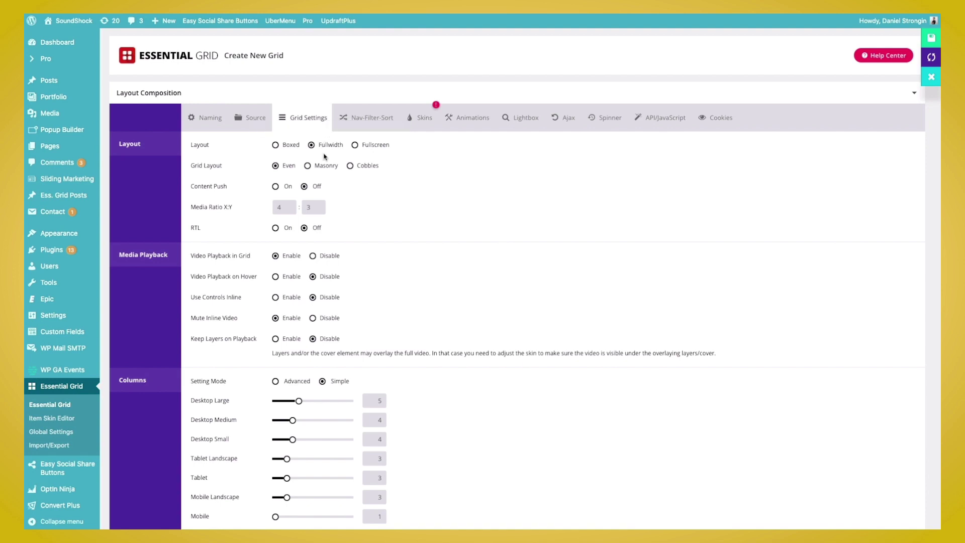
{"action": "left_click", "coordinate": [924, 39]}
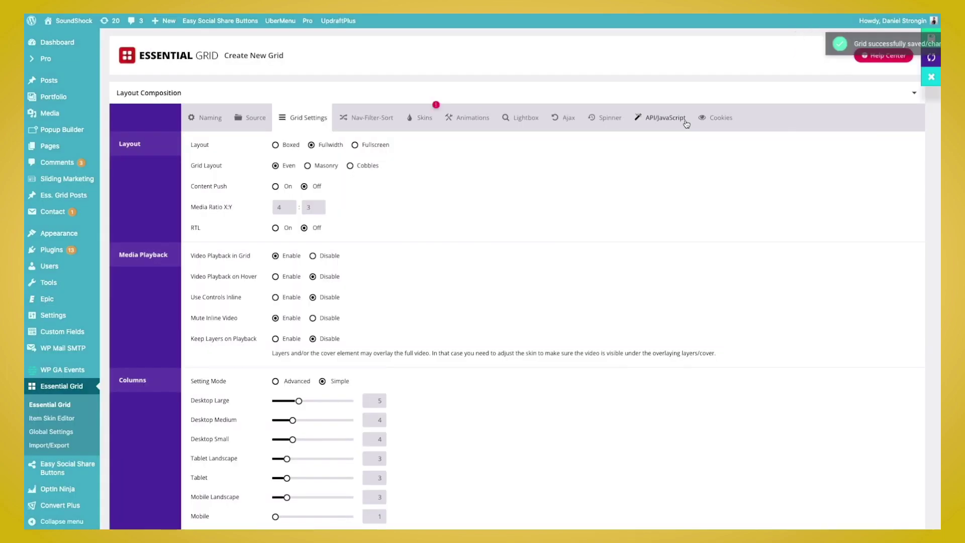
{"action": "scroll", "coordinate": [463, 206], "scroll_direction": "down", "scroll_amount": 4}
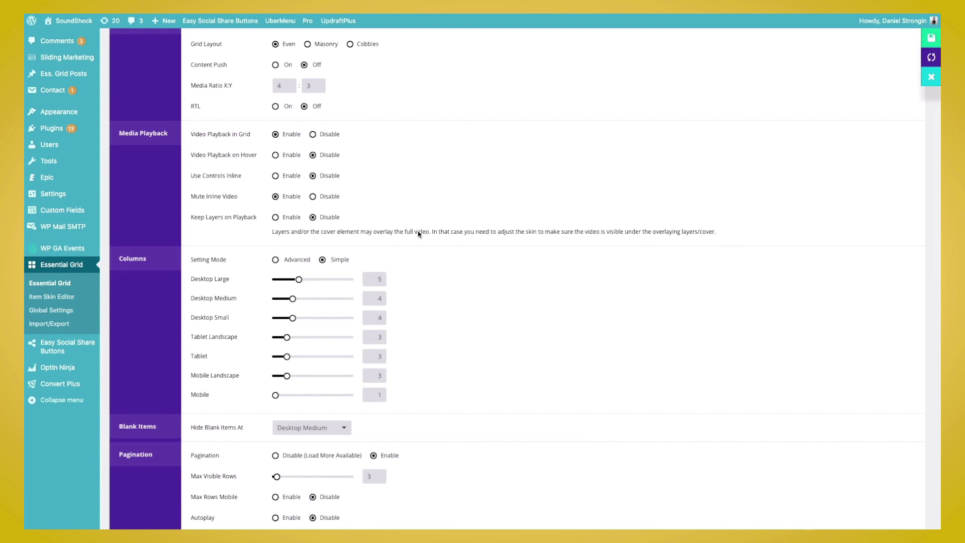
- Set 10 large-desktop columns, pagination with 3 visible rows and 8 px item spacing, then save
{"action": "scroll", "coordinate": [397, 250], "scroll_direction": "down", "scroll_amount": 1}
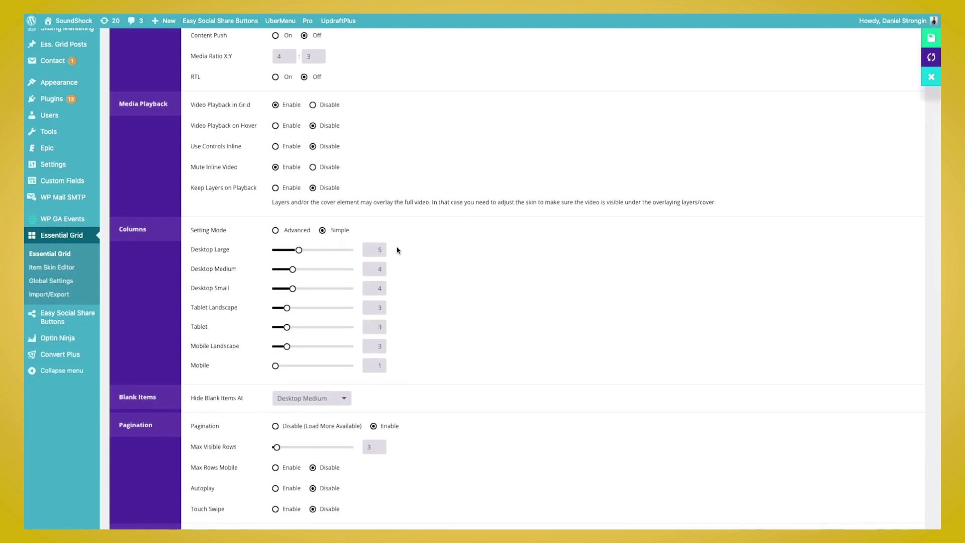
{"action": "left_click_drag", "start_coordinate": [299, 250], "coordinate": [287, 289]}
{"action": "scroll", "coordinate": [468, 344], "scroll_direction": "down", "scroll_amount": 6}
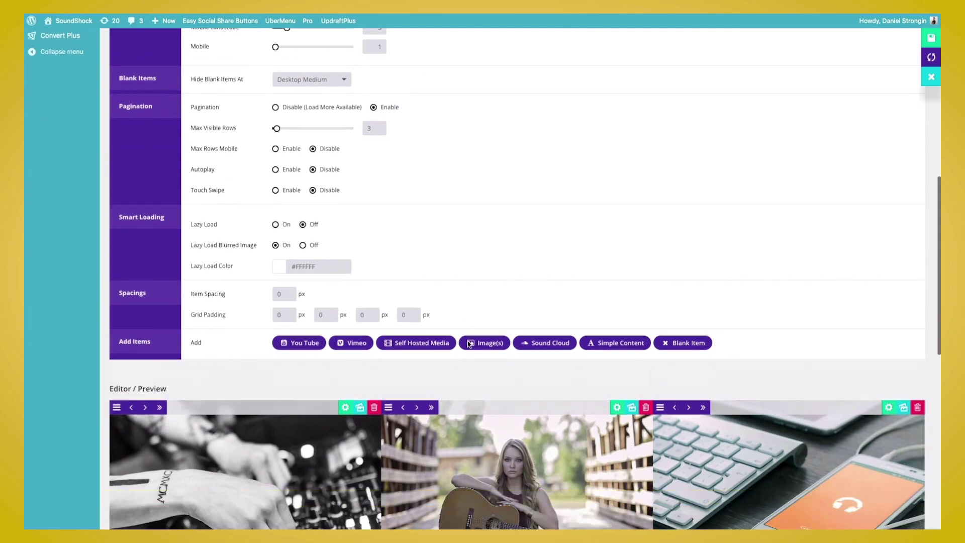
{"action": "scroll", "coordinate": [468, 343], "scroll_direction": "down", "scroll_amount": 3}
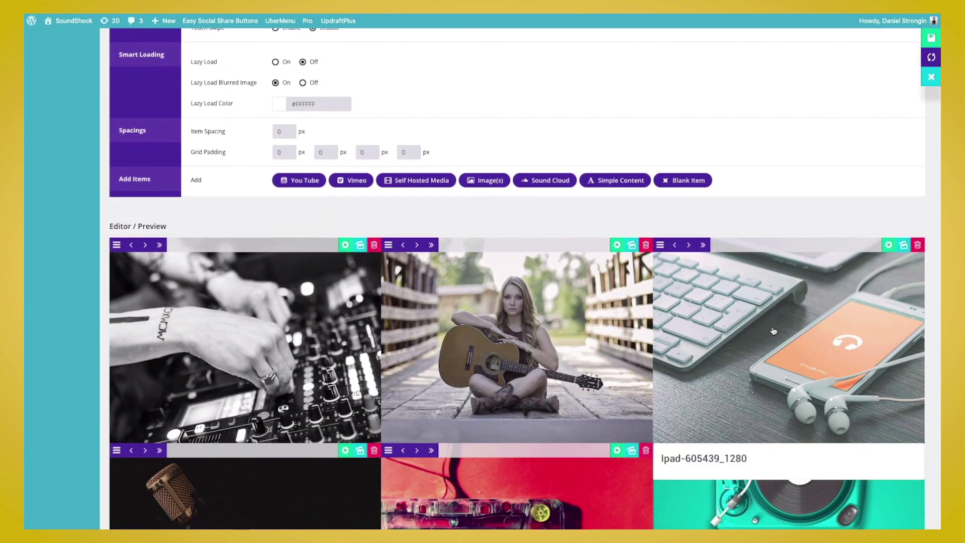
{"action": "scroll", "coordinate": [773, 331], "scroll_direction": "up", "scroll_amount": 2}
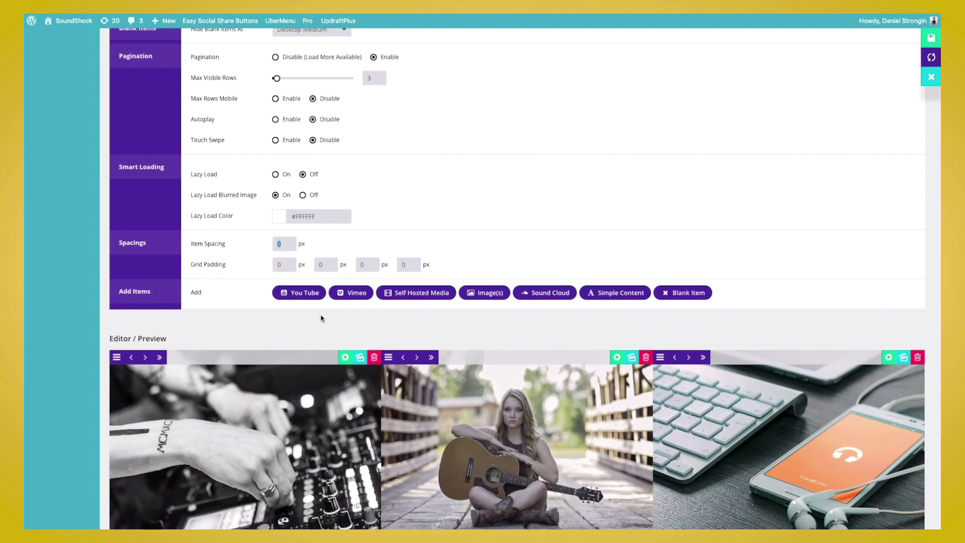
{"action": "type", "text": "8"}
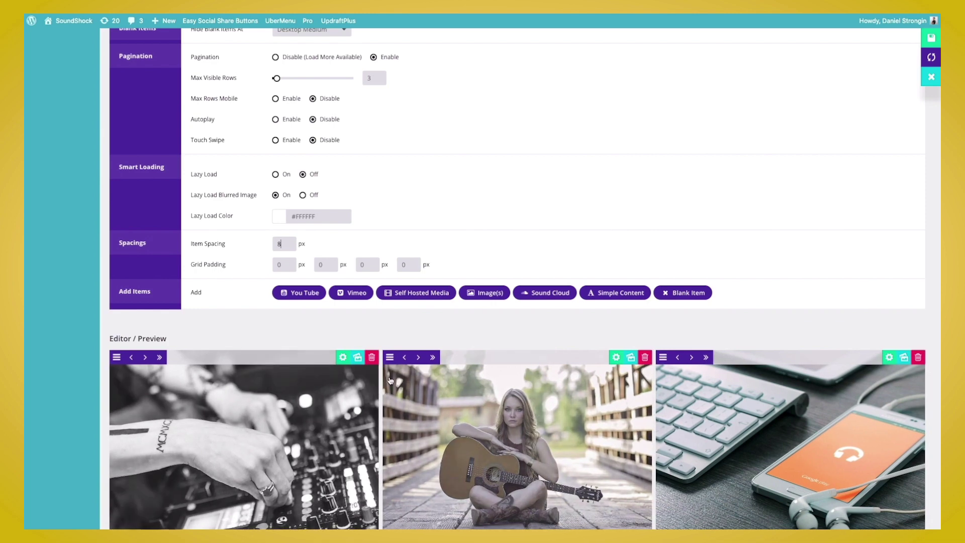
{"action": "left_click", "coordinate": [926, 41]}
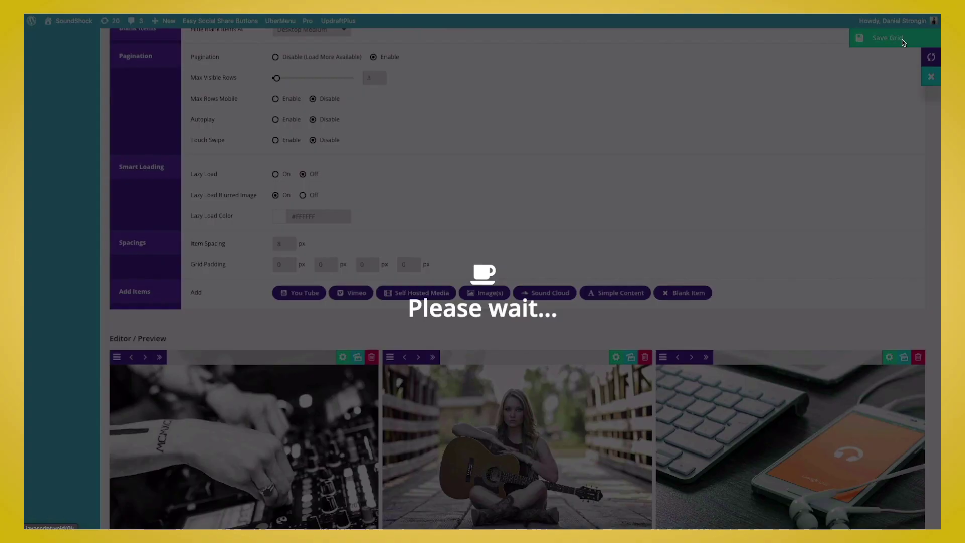
{"action": "scroll", "coordinate": [408, 178], "scroll_direction": "down", "scroll_amount": 1}
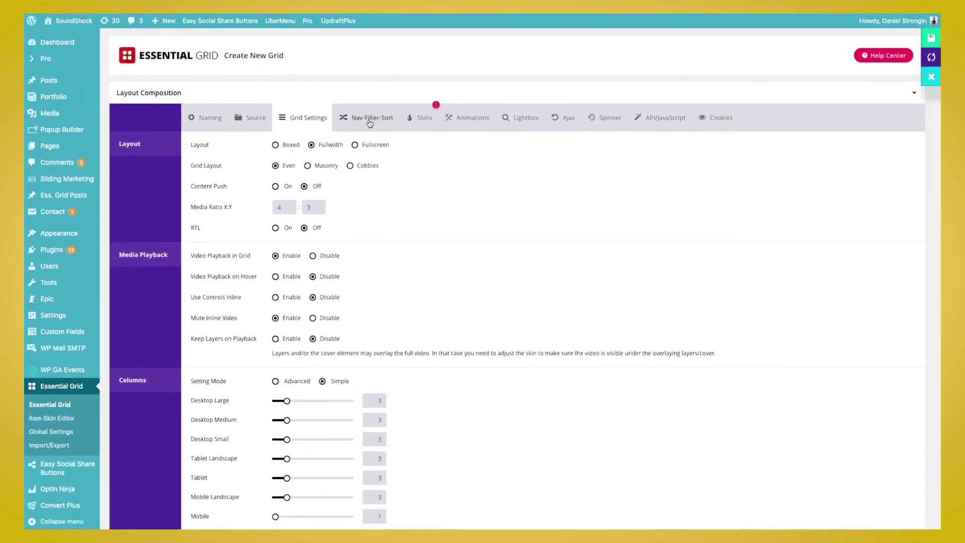
- Place PAGINATION with < and > arrows in Dropzone Bottom 2, 10 px top margin, and save
{"action": "left_click", "coordinate": [373, 122]}
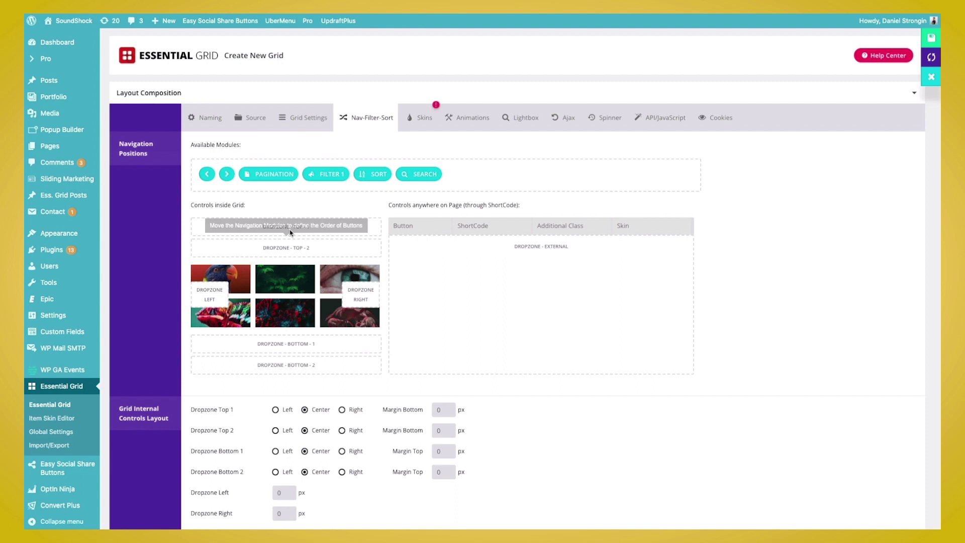
{"action": "left_click_drag", "start_coordinate": [274, 180], "coordinate": [280, 364]}
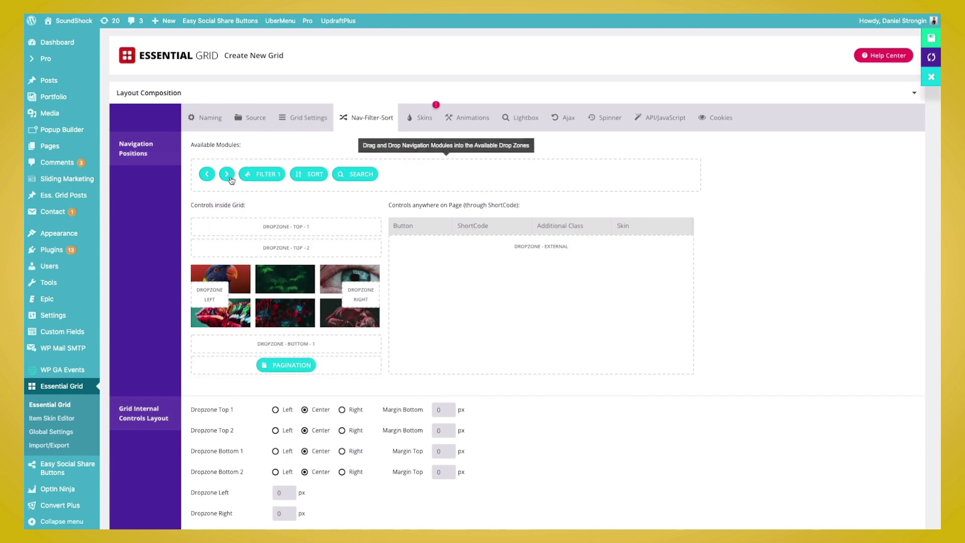
{"action": "left_click_drag", "start_coordinate": [227, 174], "coordinate": [322, 366]}
{"action": "left_click_drag", "start_coordinate": [209, 177], "coordinate": [243, 367]}
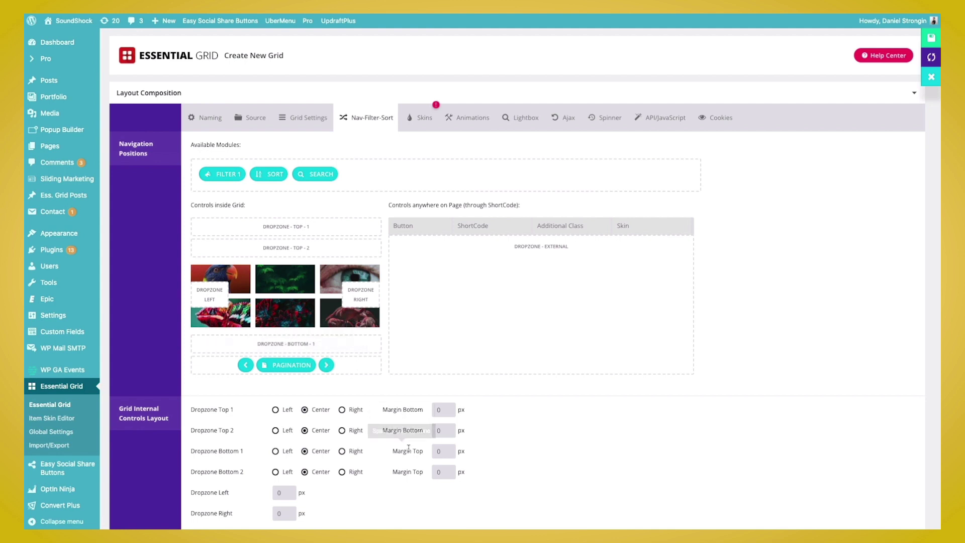
{"action": "scroll", "coordinate": [405, 434], "scroll_direction": "down", "scroll_amount": 1}
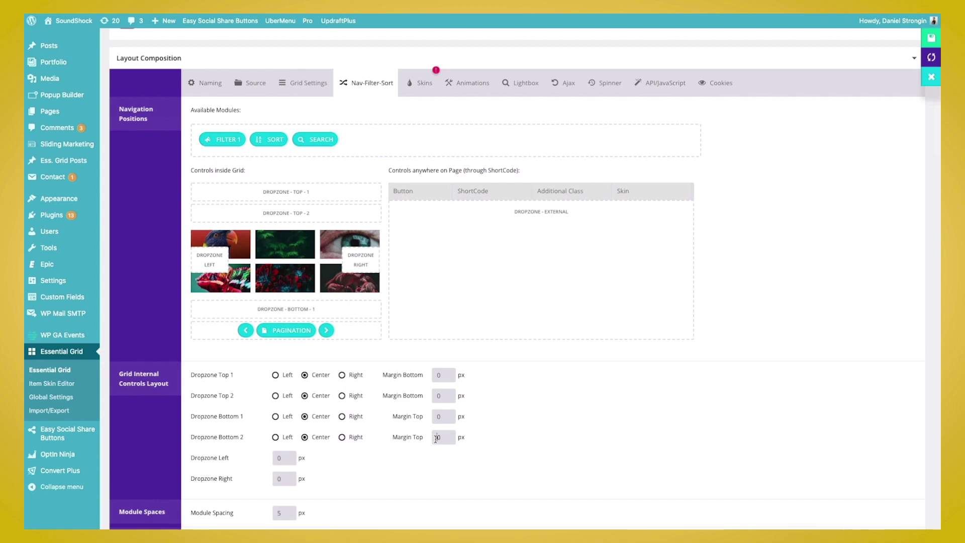
{"action": "scroll", "coordinate": [503, 419], "scroll_direction": "down", "scroll_amount": 3}
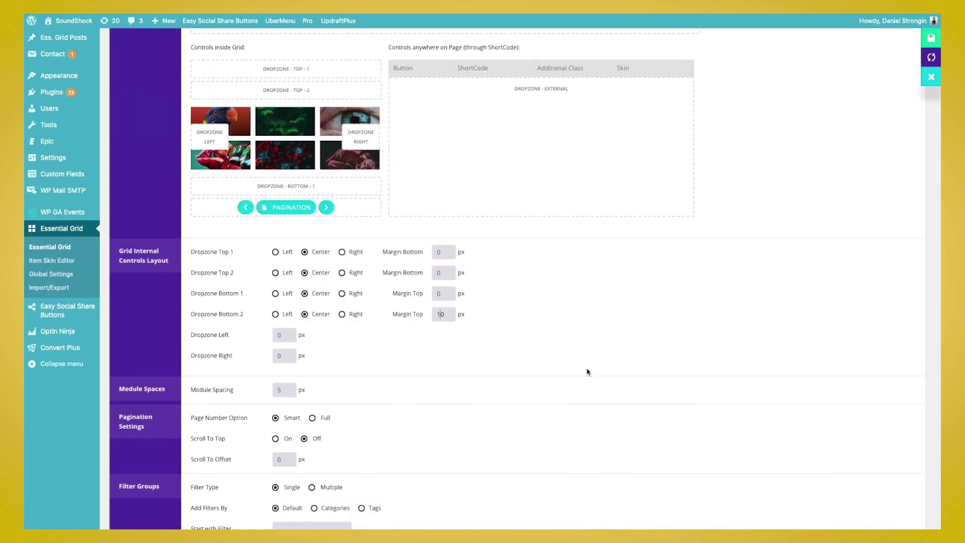
{"action": "left_click", "coordinate": [932, 38]}
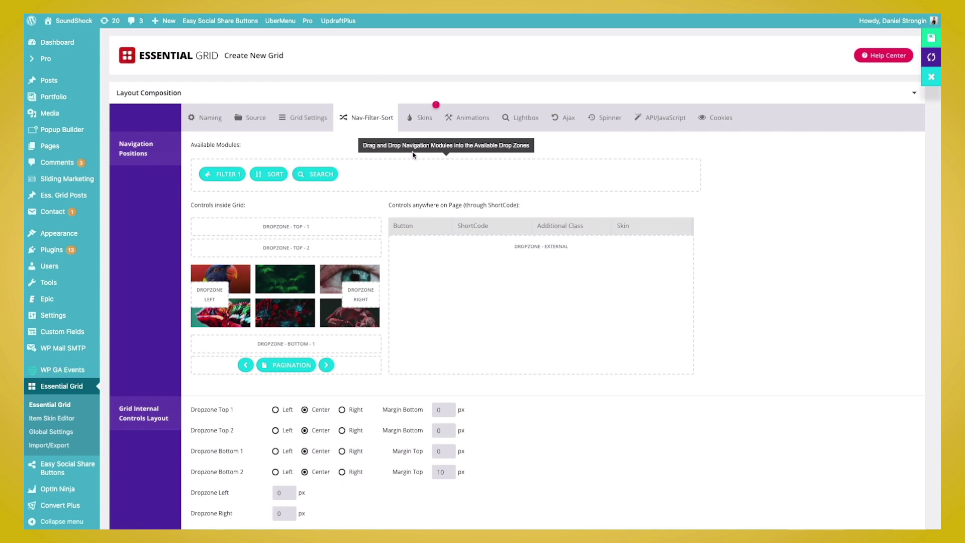
- Browse the item skins on the Skins tab and select Jackson
{"action": "left_click", "coordinate": [424, 119]}
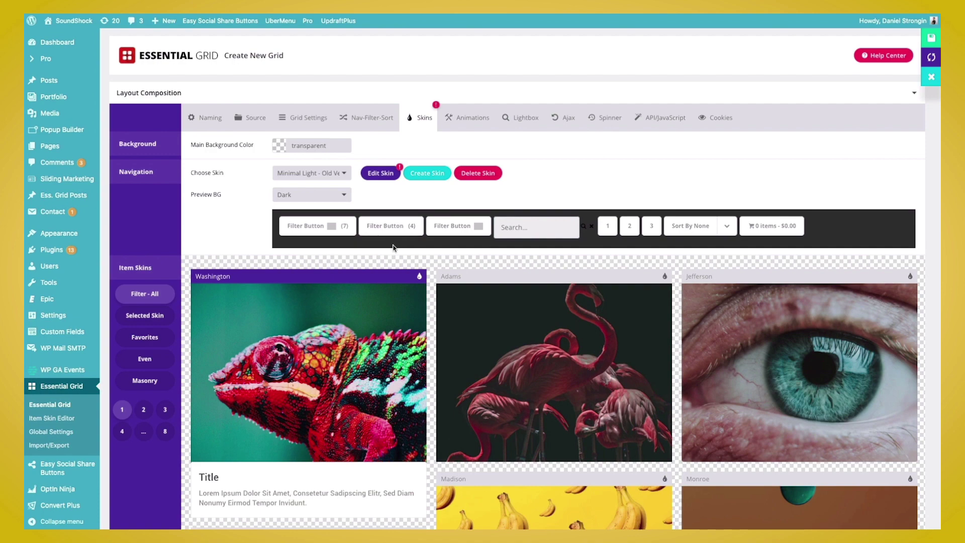
{"action": "scroll", "coordinate": [396, 248], "scroll_direction": "down", "scroll_amount": 1}
{"action": "scroll", "coordinate": [396, 248], "scroll_direction": "down", "scroll_amount": 6}
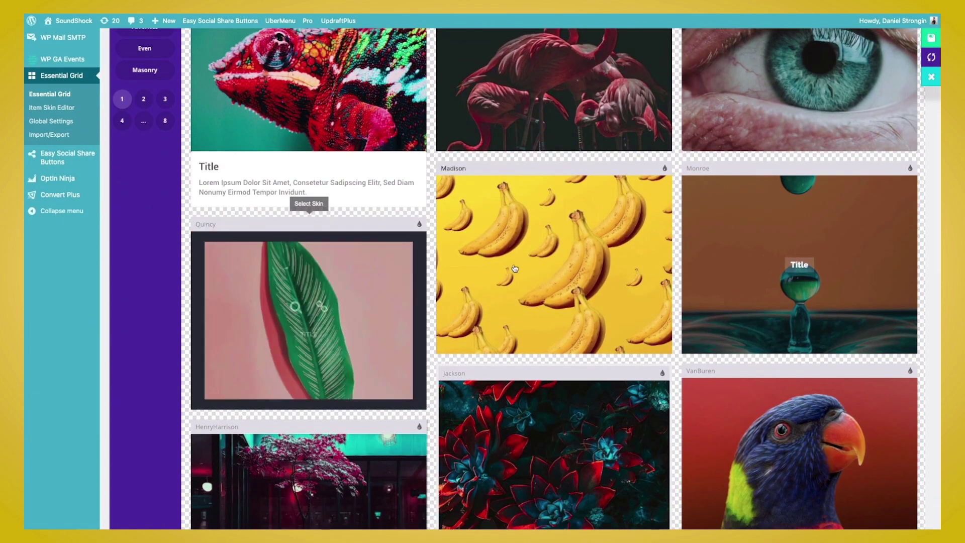
{"action": "mouse_move", "coordinate": [519, 266]}
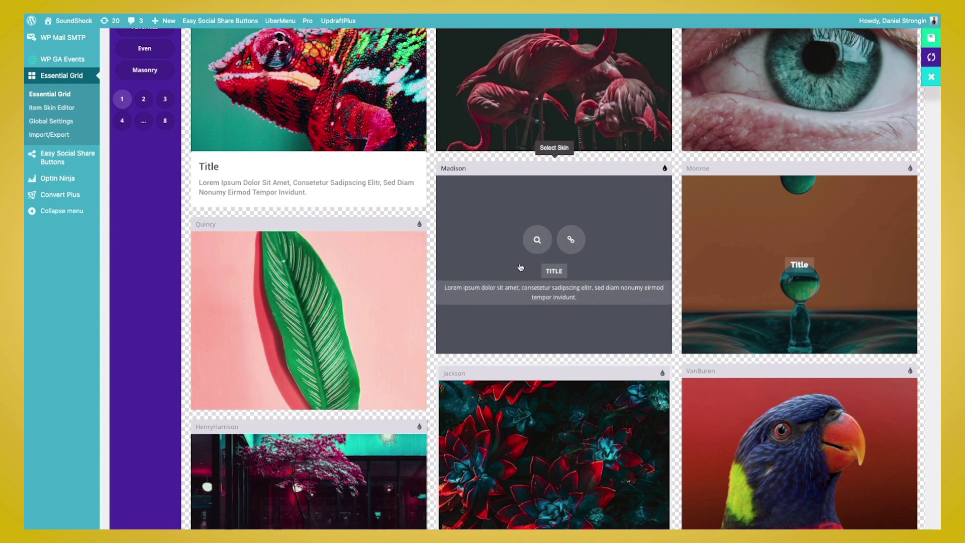
{"action": "mouse_move", "coordinate": [770, 270]}
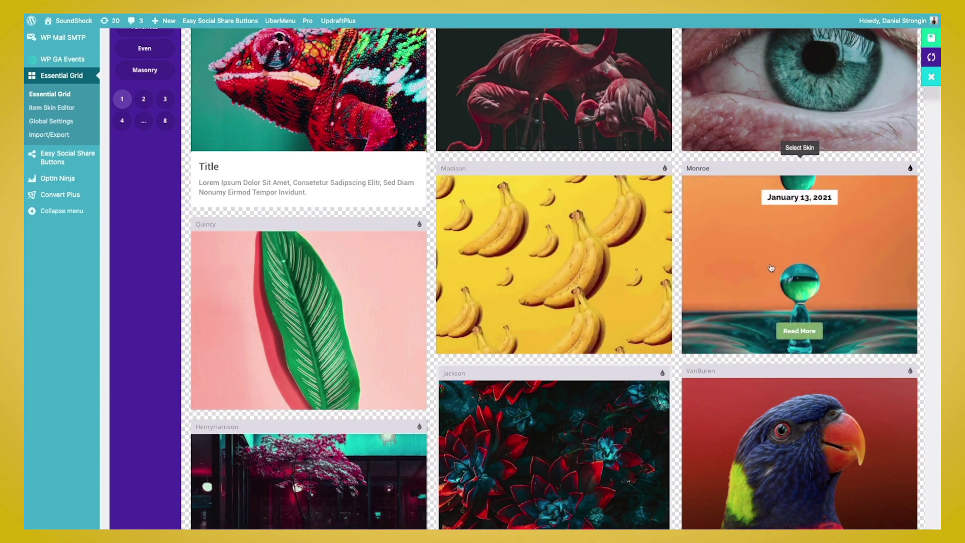
{"action": "scroll", "coordinate": [648, 304], "scroll_direction": "down", "scroll_amount": 2}
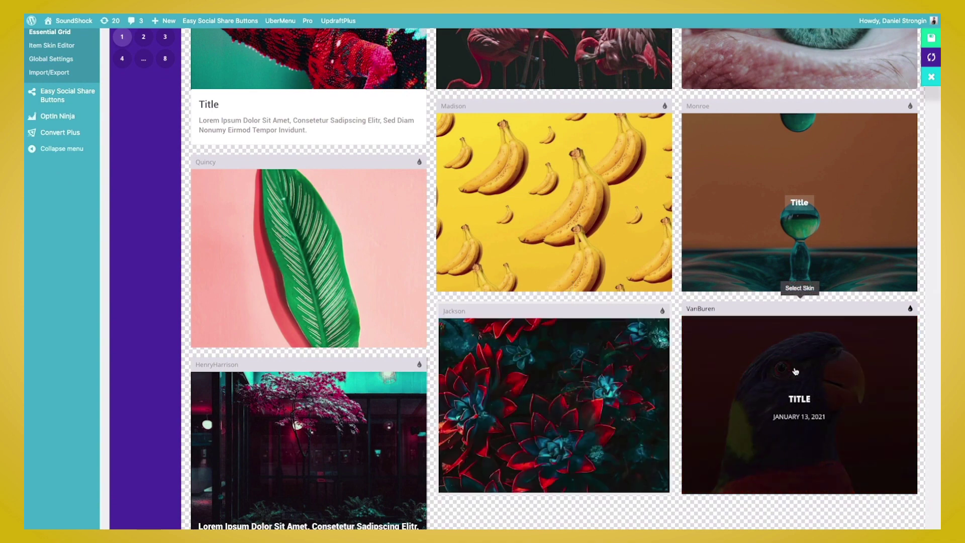
{"action": "scroll", "coordinate": [553, 351], "scroll_direction": "up", "scroll_amount": 8}
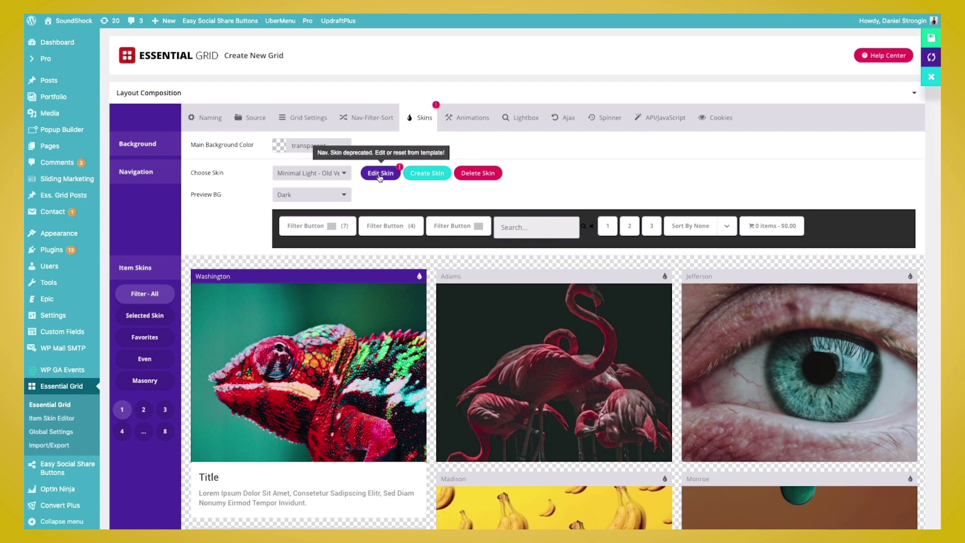
{"action": "scroll", "coordinate": [380, 176], "scroll_direction": "down", "scroll_amount": 10}
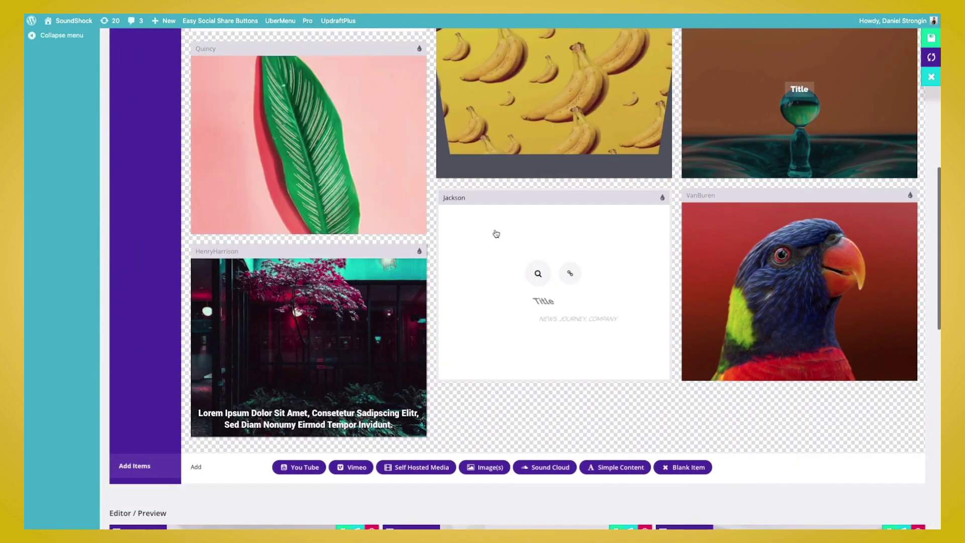
{"action": "left_click", "coordinate": [490, 203]}
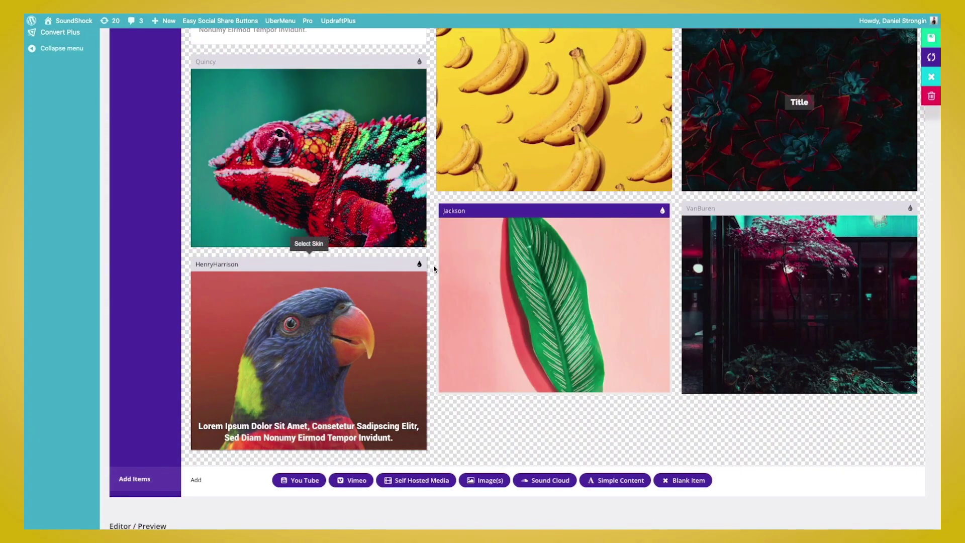
- Save the grid and scroll the preview to check the numbered pages and arrows below the tiles
{"action": "left_click", "coordinate": [895, 41]}
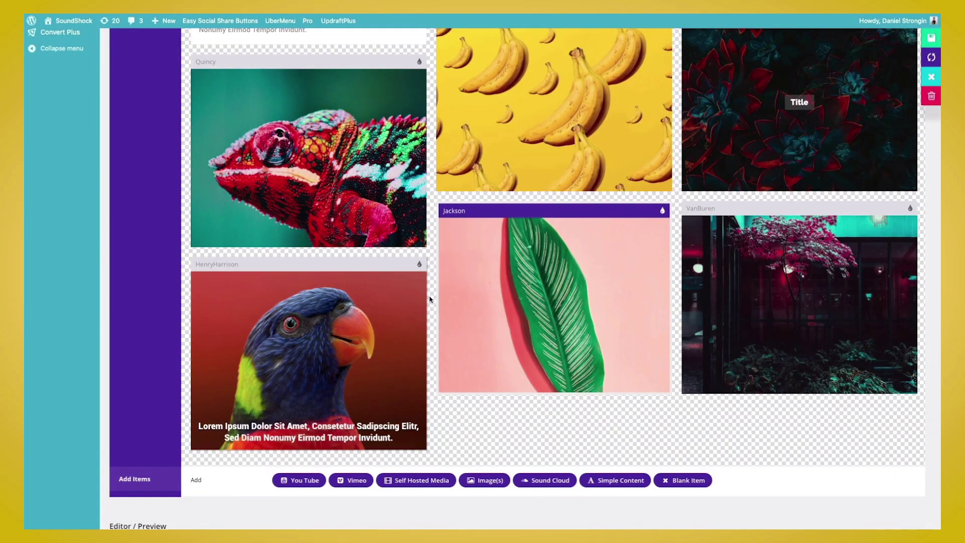
{"action": "scroll", "coordinate": [430, 296], "scroll_direction": "down", "scroll_amount": 6}
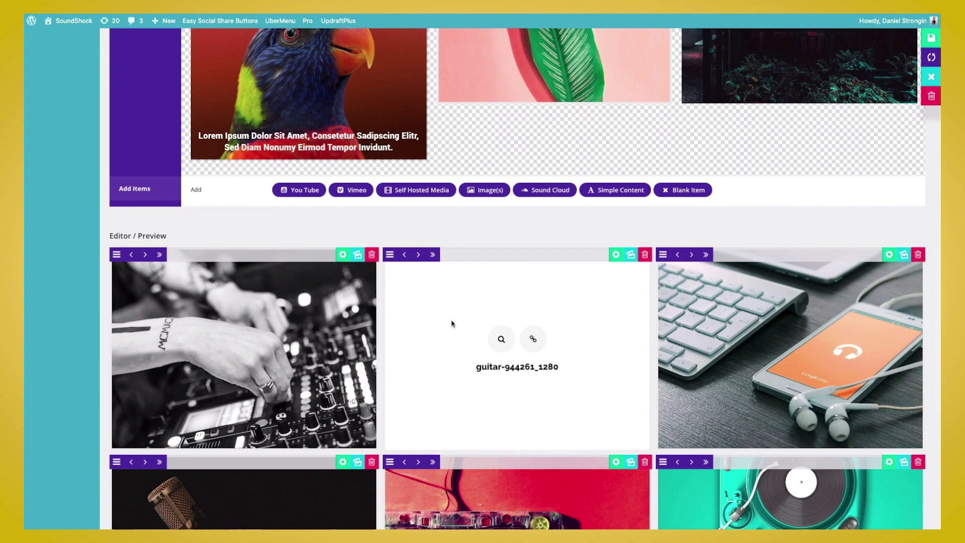
{"action": "scroll", "coordinate": [504, 343], "scroll_direction": "down", "scroll_amount": 8}
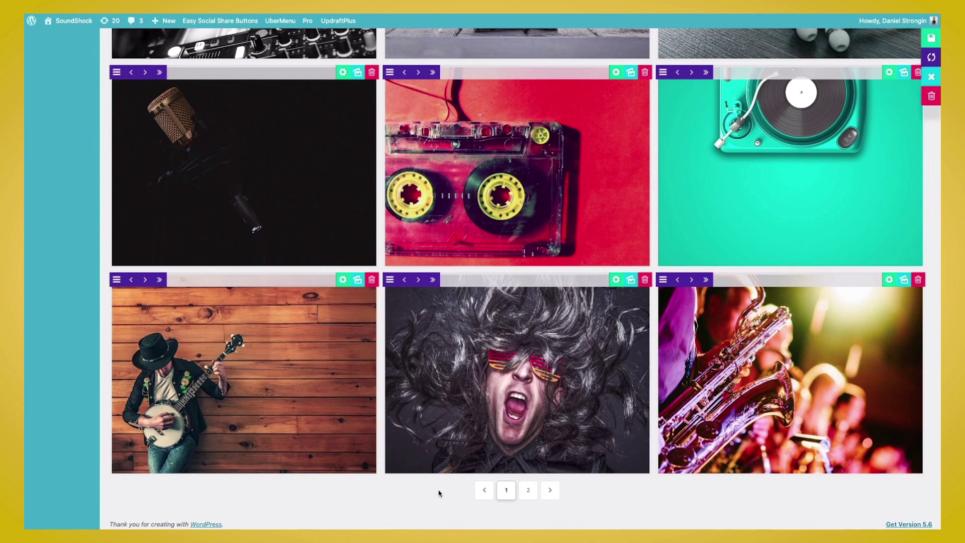
{"action": "scroll", "coordinate": [439, 493], "scroll_direction": "up", "scroll_amount": 3}
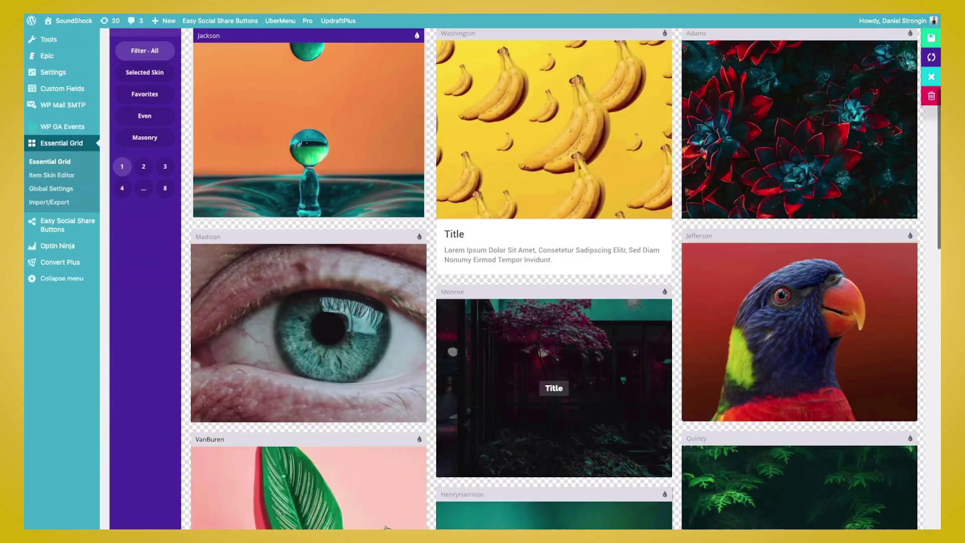
{"action": "scroll", "coordinate": [387, 528], "scroll_direction": "up", "scroll_amount": 5}
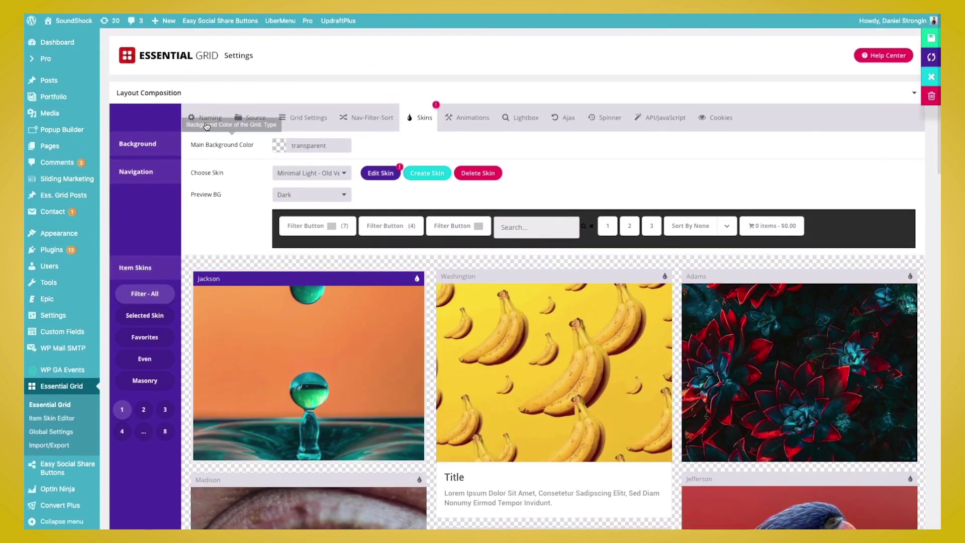
- Copy the [ess_grid alias="MI1"] shortcode into the Adding Essential Grid page and update it
{"action": "left_click", "coordinate": [207, 121]}
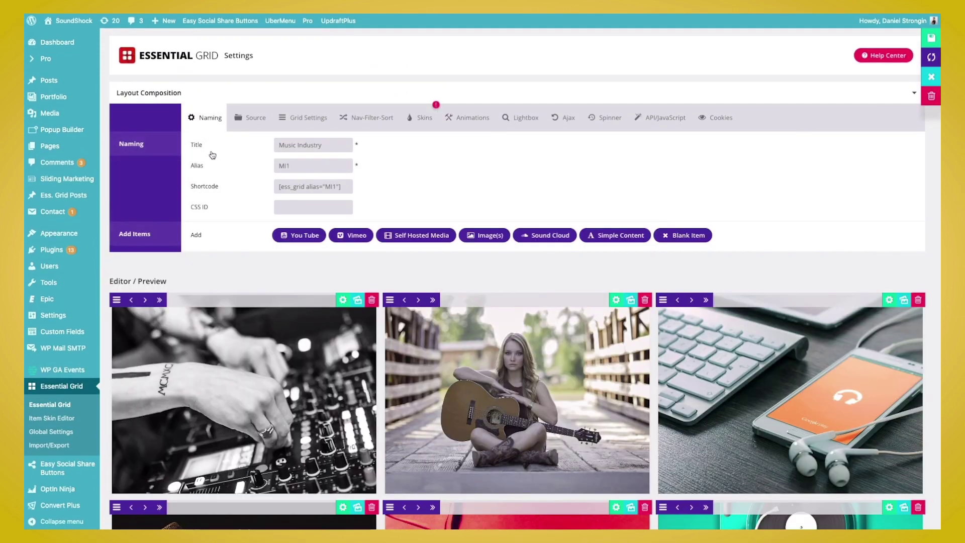
{"action": "left_click", "coordinate": [295, 186]}
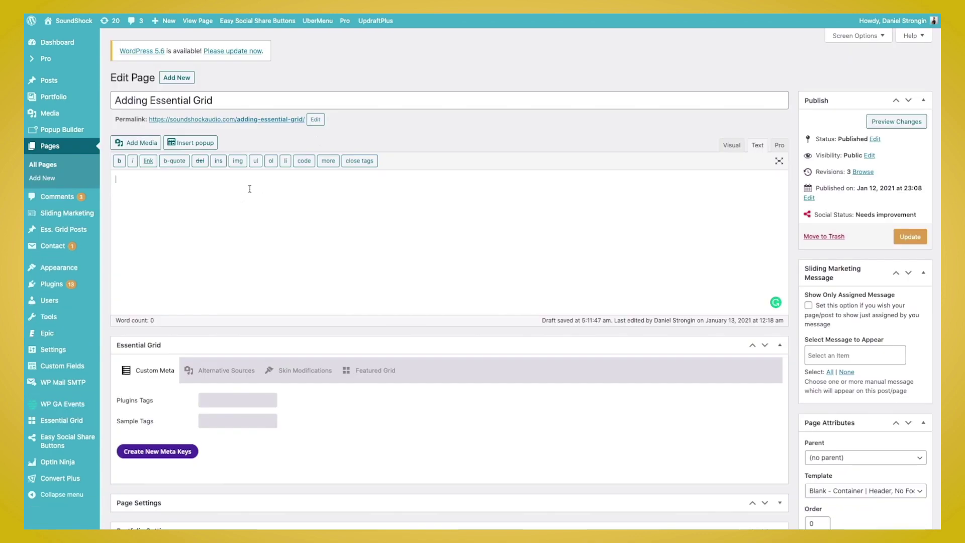
{"action": "type", "text": "[ess_grid alias=\"MI1\"]"}
{"action": "left_click", "coordinate": [905, 240]}
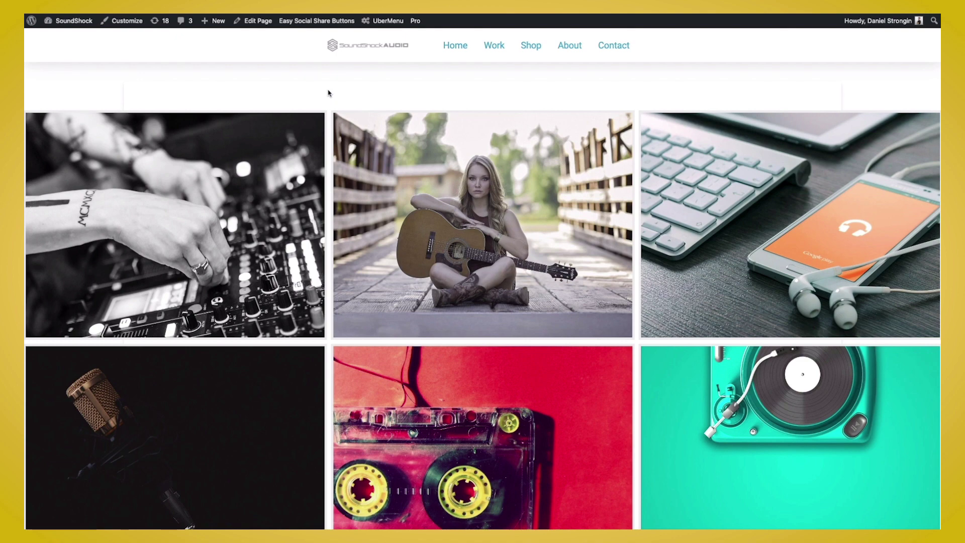
- Preview the DJ image in the lightbox, close it, then go to the gallery's page 2
{"action": "scroll", "coordinate": [328, 93], "scroll_direction": "down", "scroll_amount": 1}
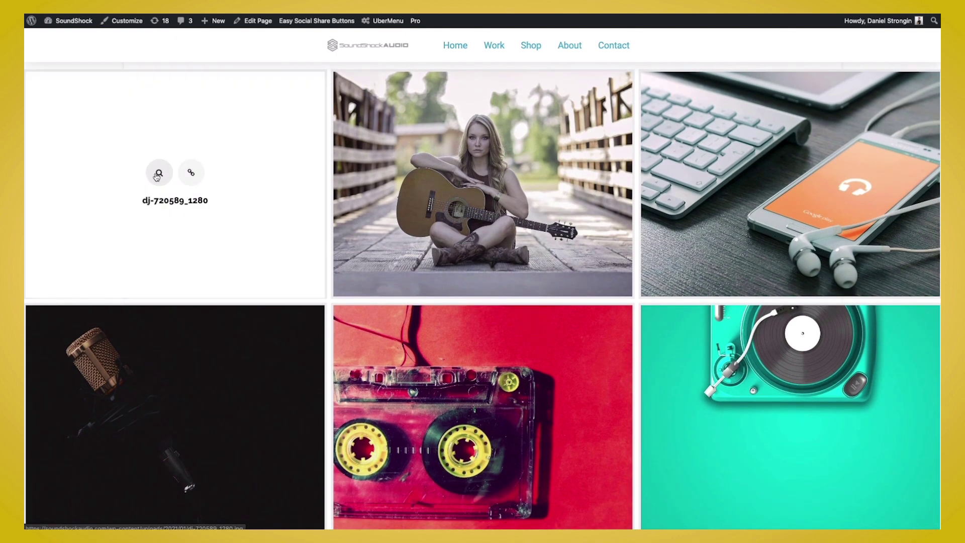
{"action": "left_click", "coordinate": [155, 176]}
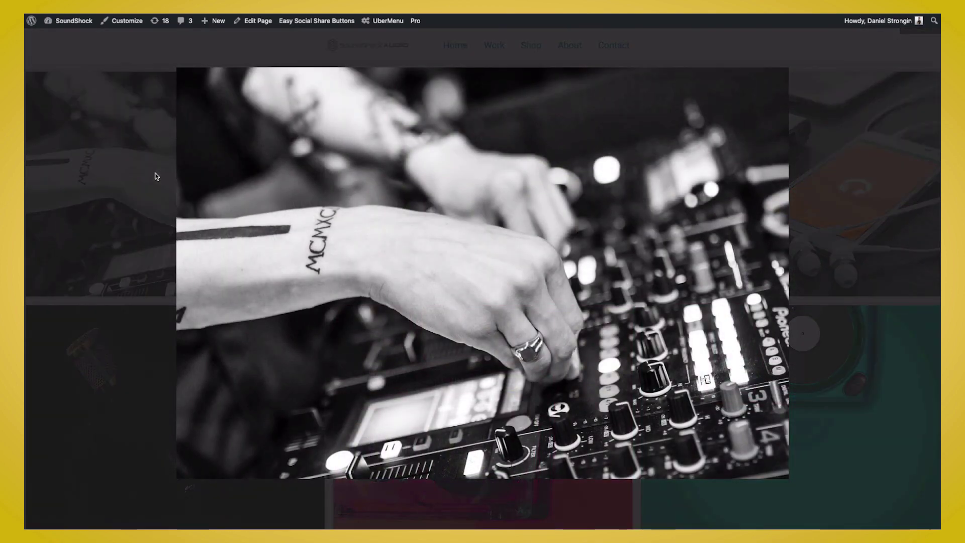
{"action": "left_click", "coordinate": [153, 176]}
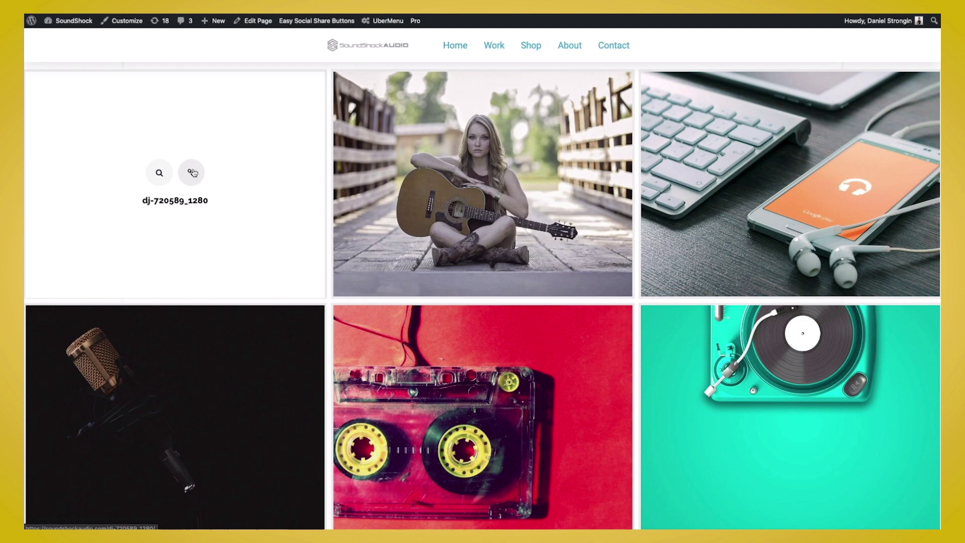
{"action": "scroll", "coordinate": [276, 187], "scroll_direction": "down", "scroll_amount": 5}
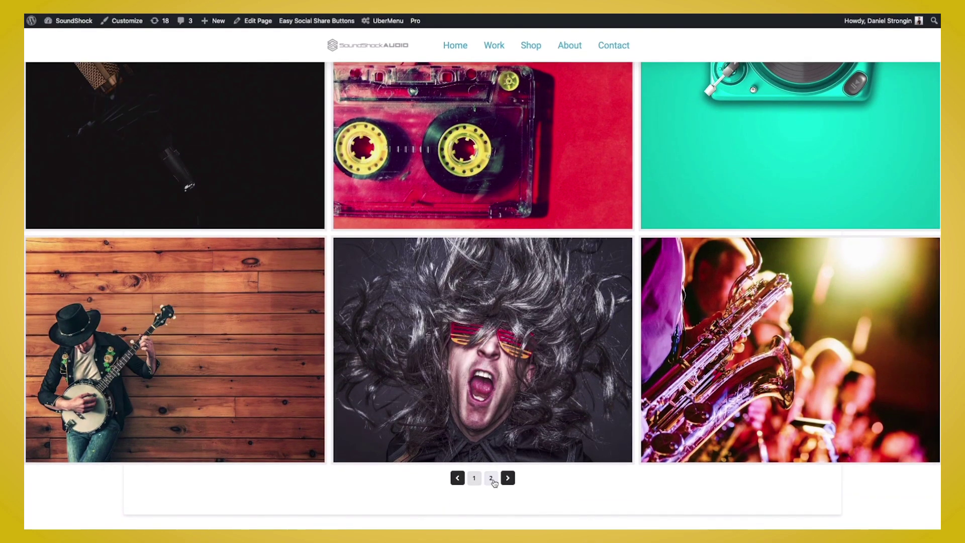
{"action": "left_click", "coordinate": [505, 480]}
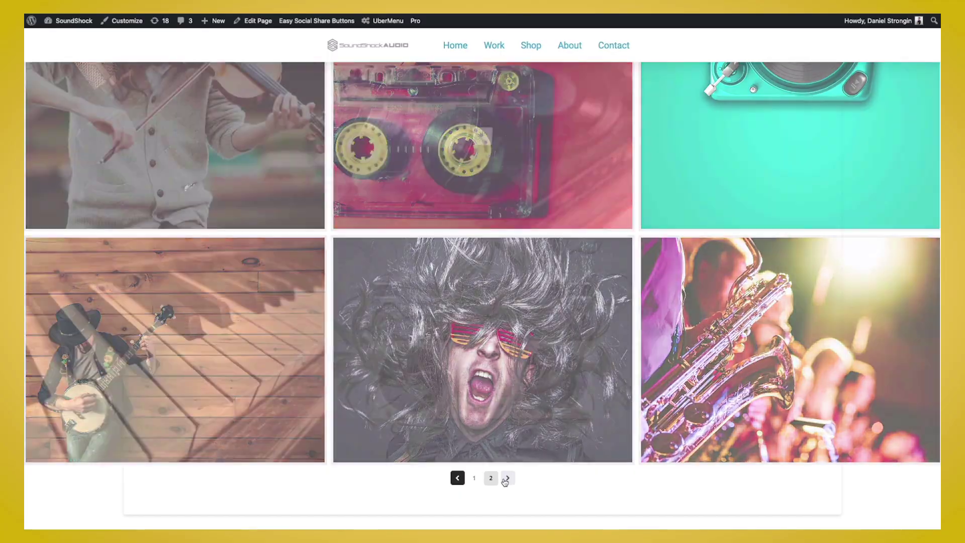